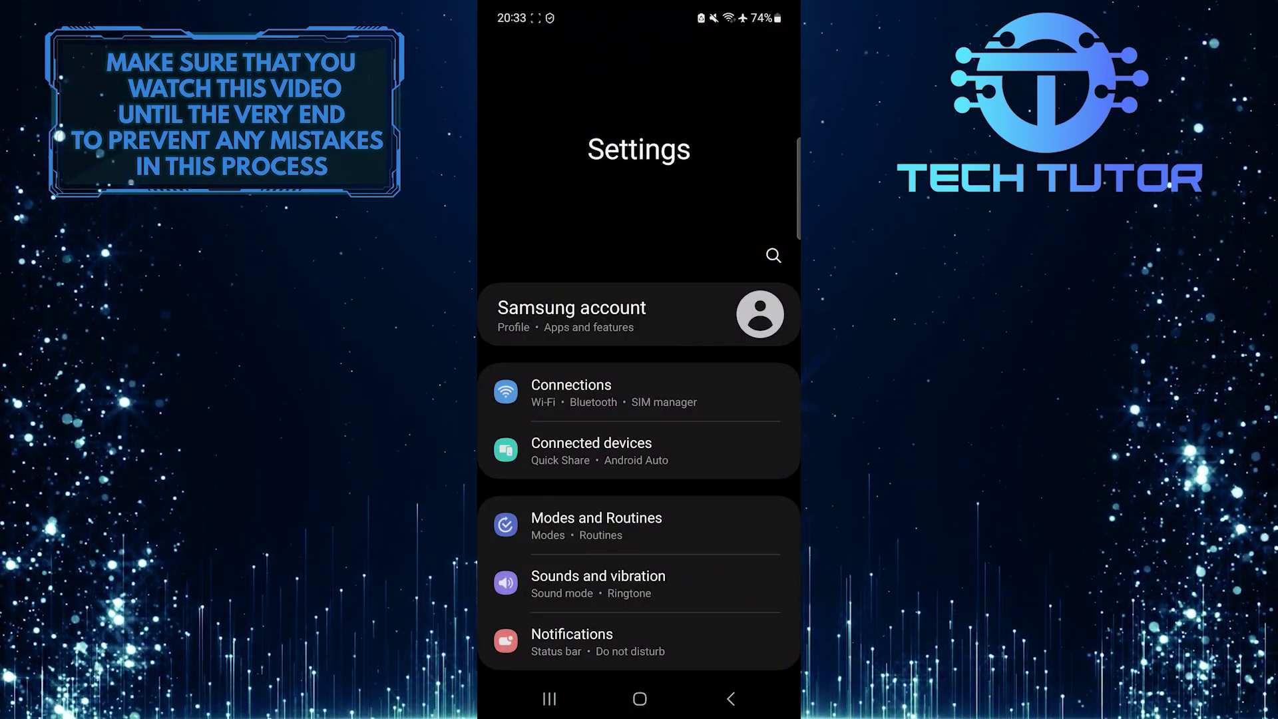
{"action": "scroll", "coordinate": [705, 476], "scroll_direction": "down", "scroll_amount": 3}
{"action": "scroll", "coordinate": [722, 442], "scroll_direction": "down", "scroll_amount": 5}
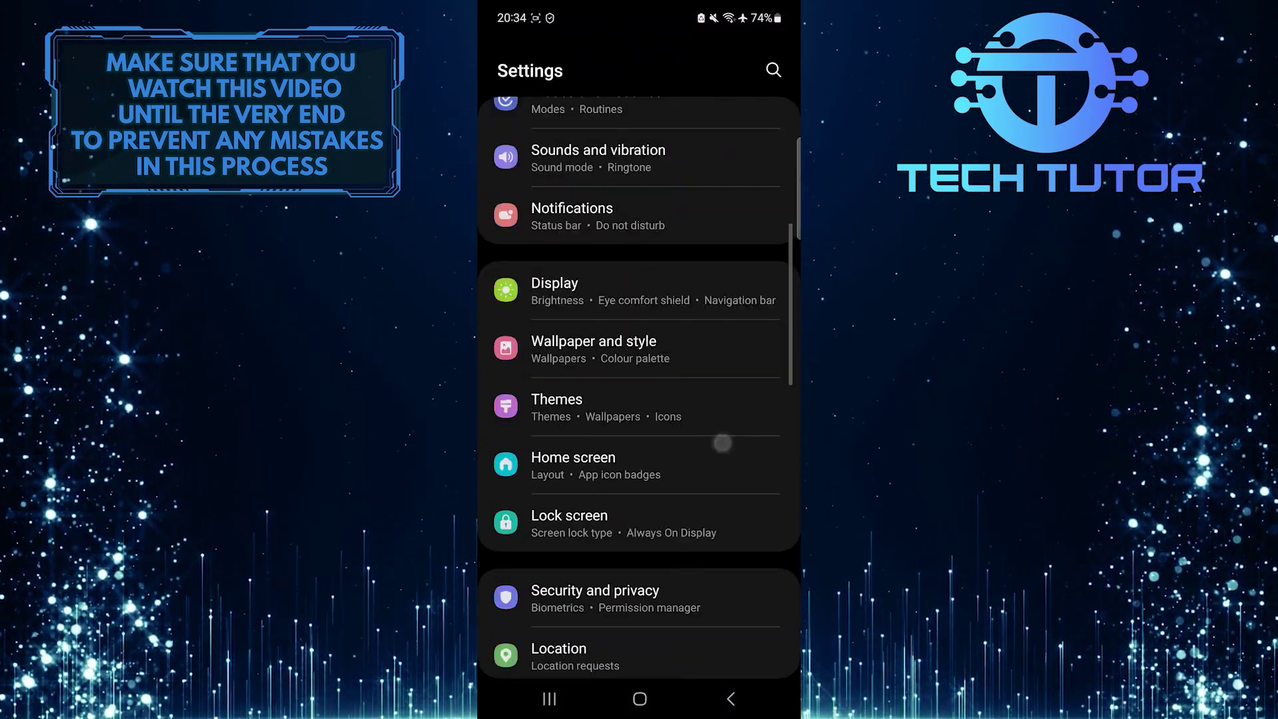
{"action": "scroll", "coordinate": [722, 443], "scroll_direction": "down", "scroll_amount": 3}
- Go to the Home screen settings page from the Settings list
{"action": "left_click", "coordinate": [519, 320]}
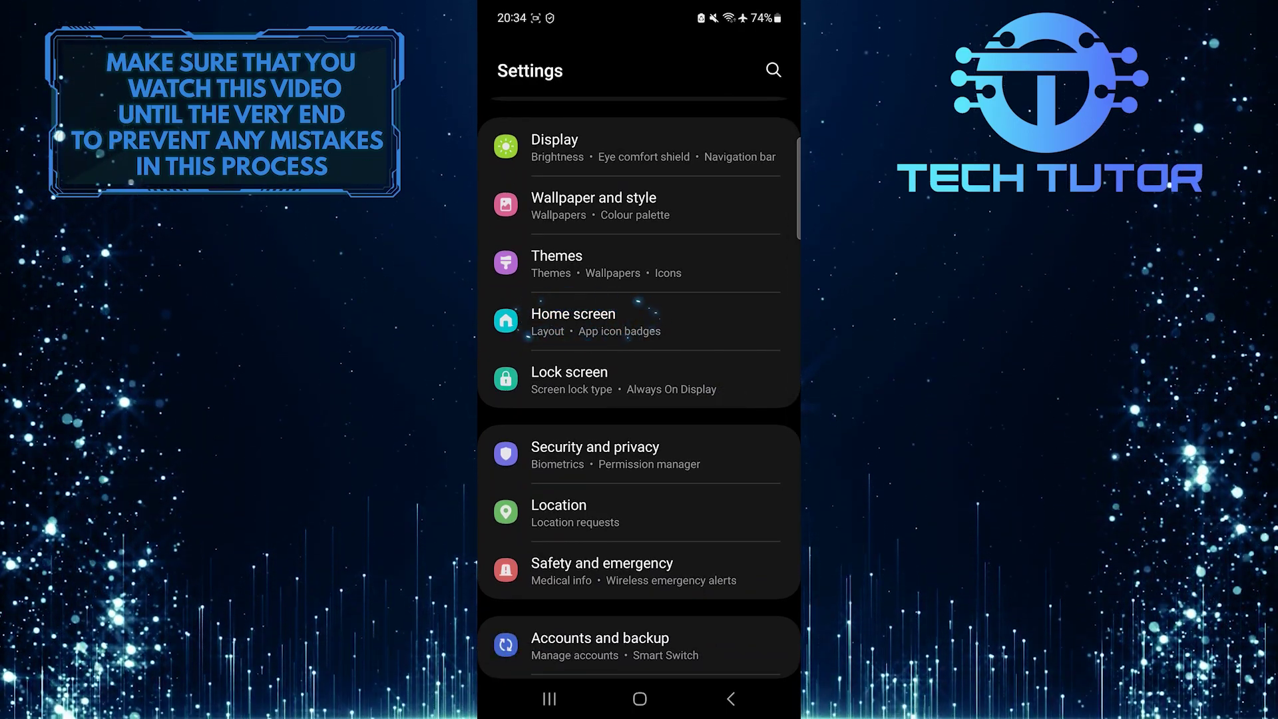
{"action": "left_click", "coordinate": [719, 317]}
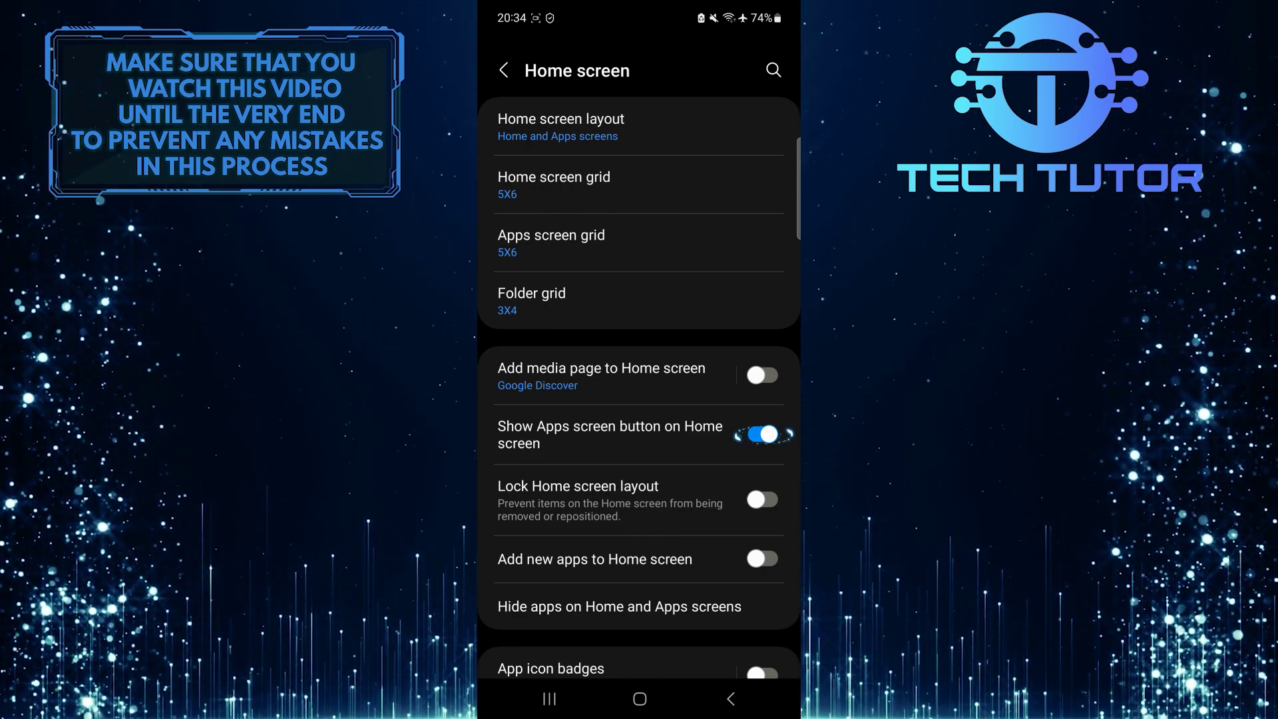
- Turn off 'Show Apps screen button on Home screen'
{"action": "left_click", "coordinate": [762, 433]}
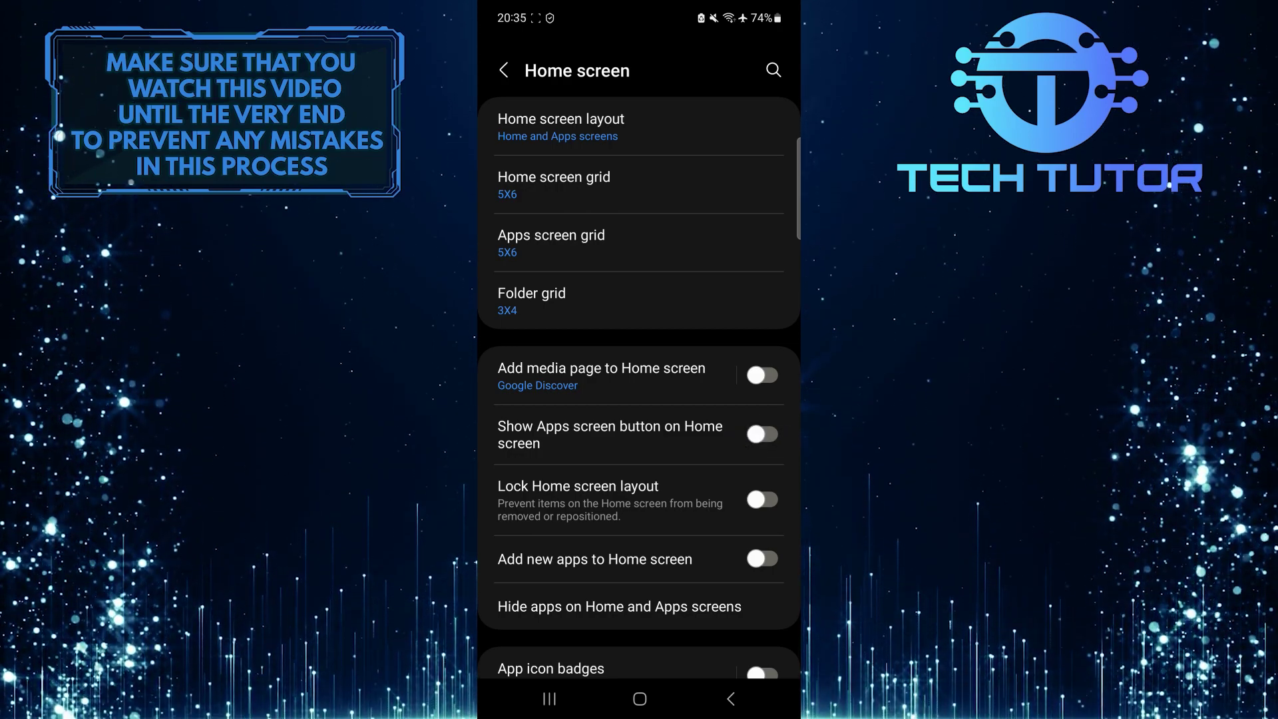